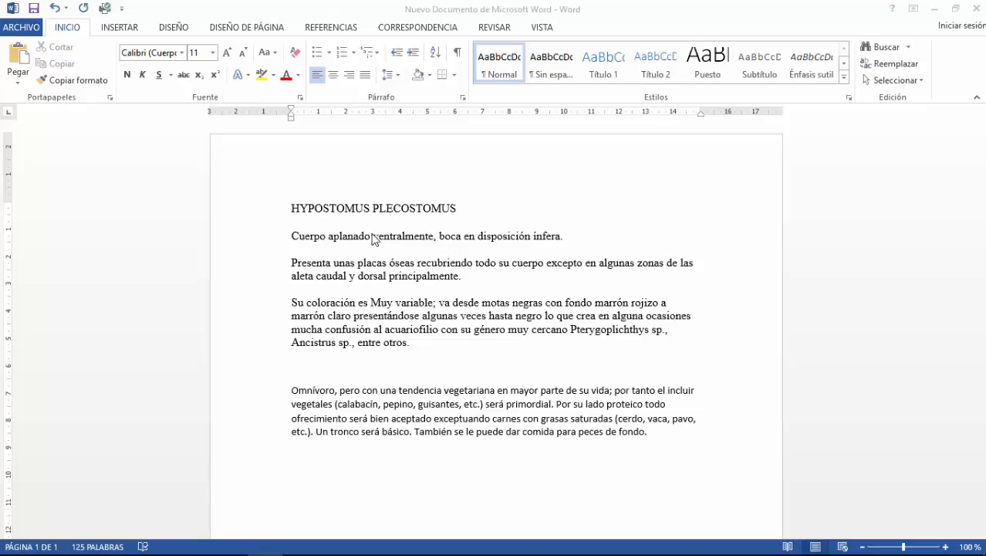
- Select the word "Cuerpo" at the start of the first sentence below the title, and clear the selection
left_click(292, 239)
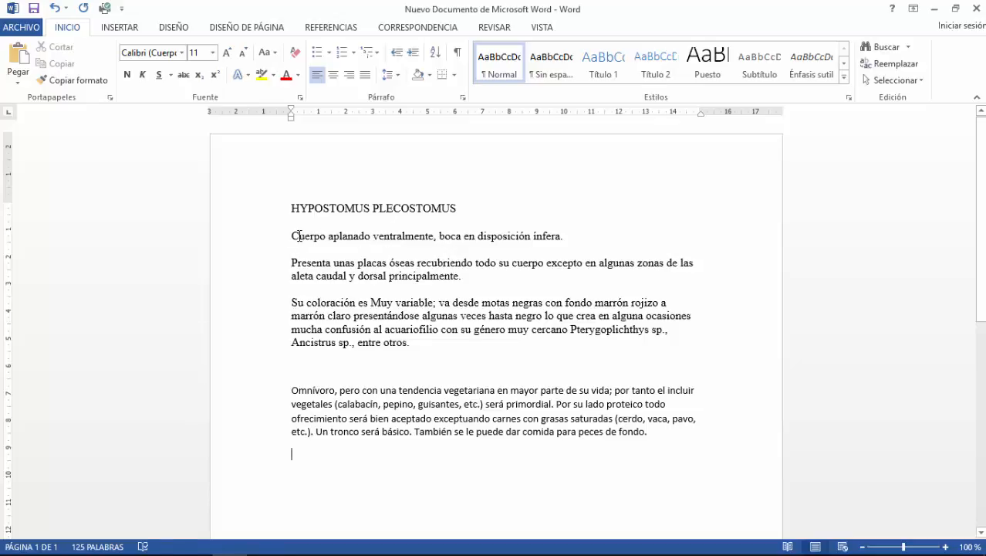
left_click_drag(301, 236, 288, 236)
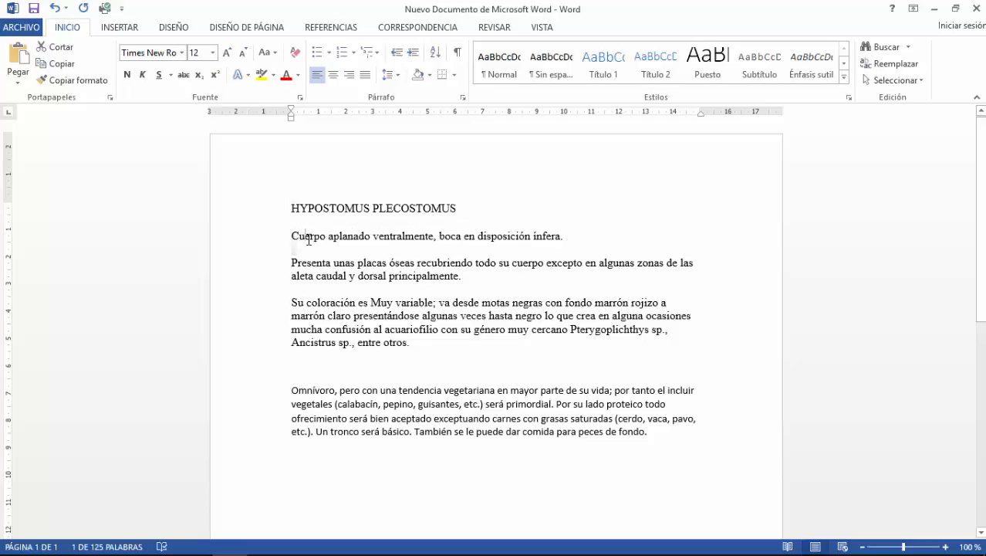
double_click(308, 240)
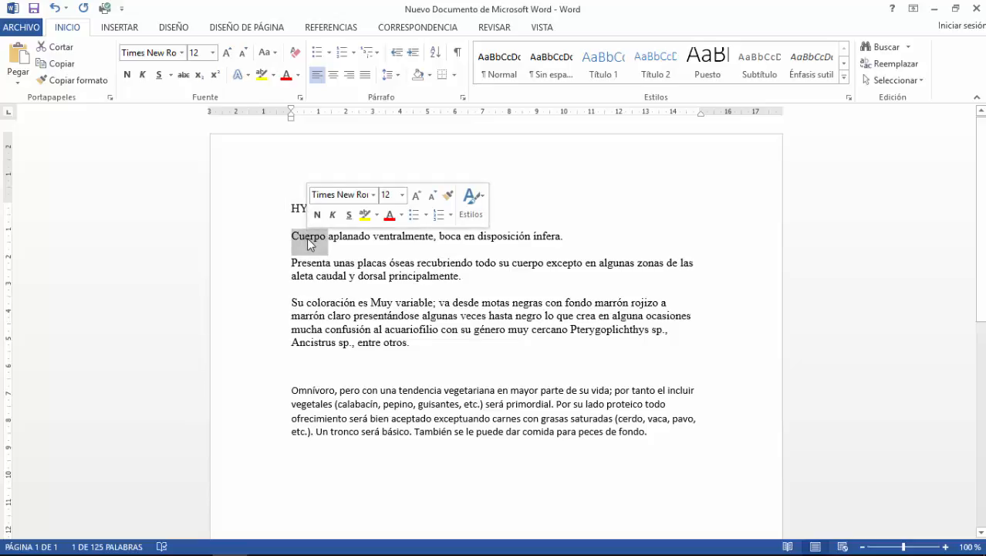
left_click(292, 237)
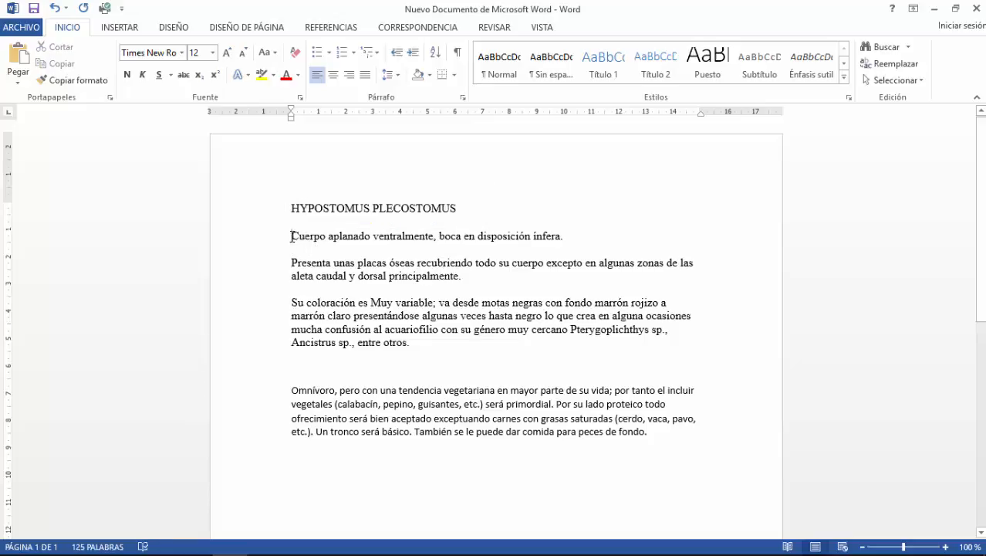
- Select "Cuerpo aplanado ventralmente" together with the separate words "disposición", "cuerpo", "motas" and "mayor", and clear the selection
left_click_drag(292, 237, 413, 237)
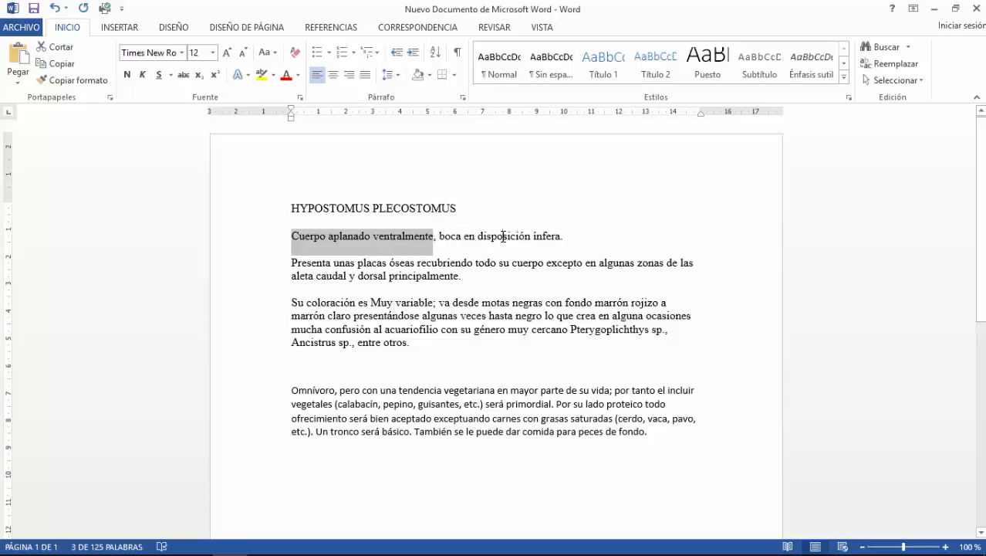
double_click(503, 236, "ctrl")
double_click(528, 263, "ctrl")
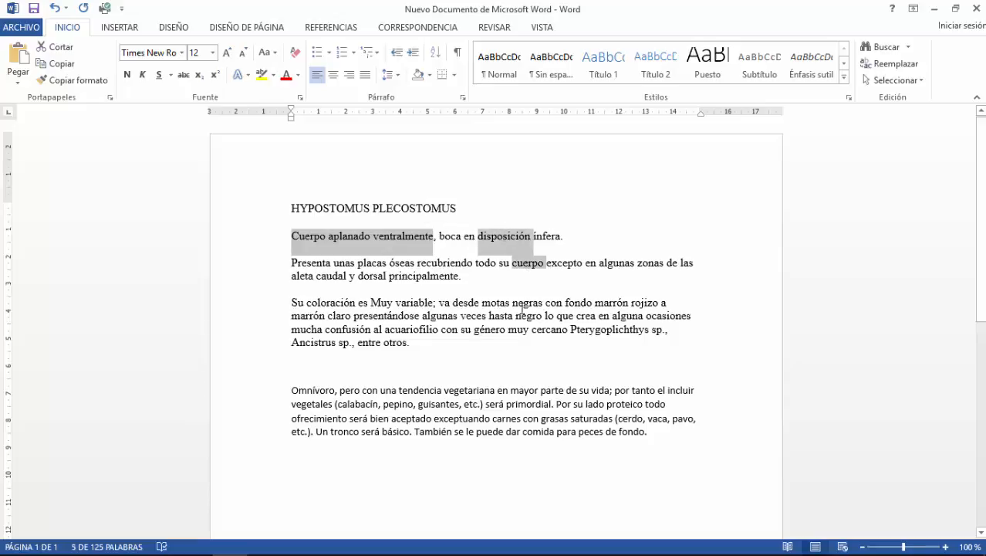
double_click(496, 302, "ctrl")
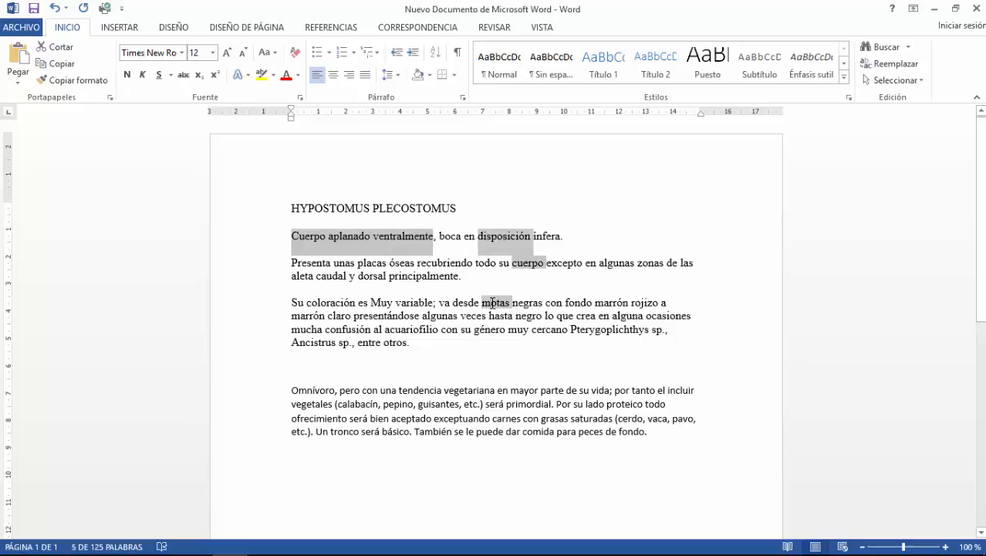
double_click(527, 390, "ctrl")
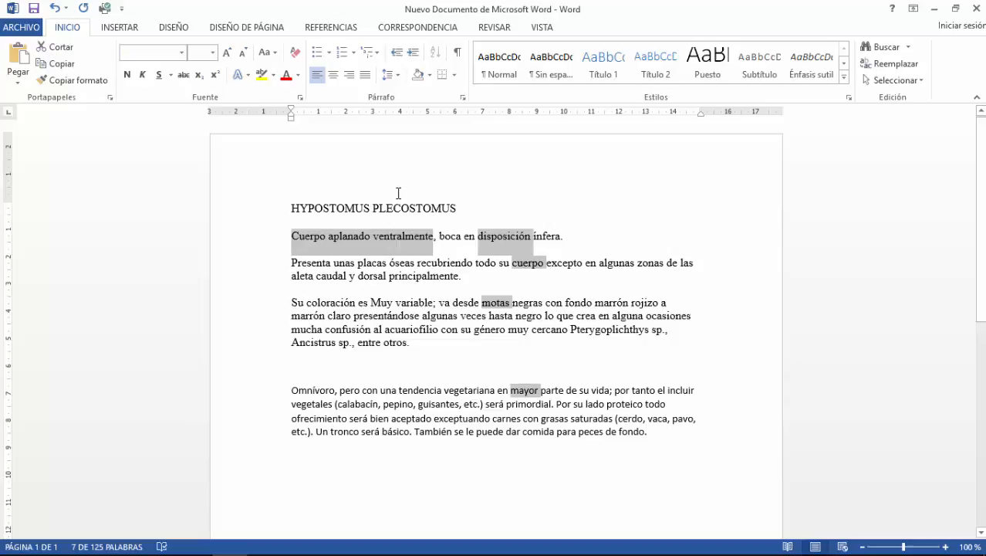
left_click(373, 276)
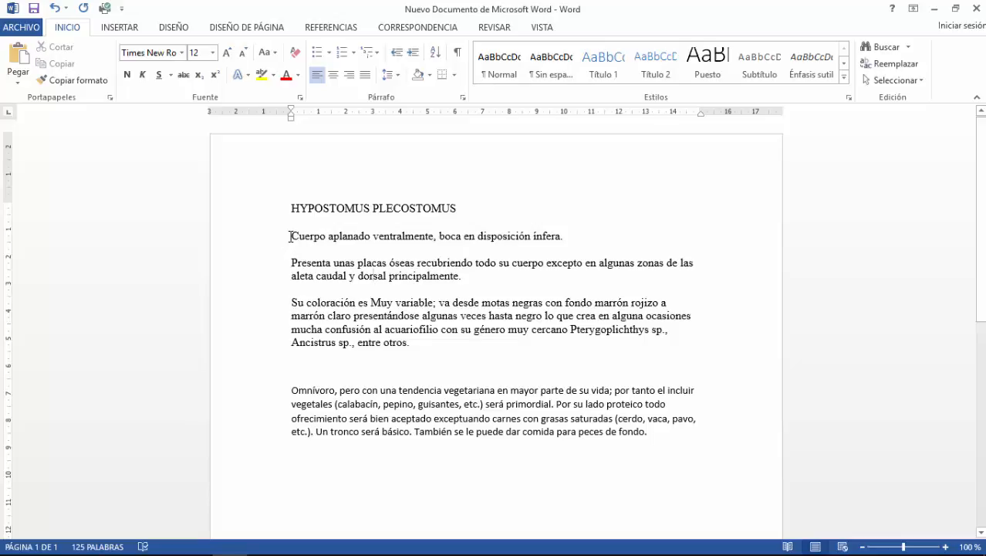
- Select the whole line starting "Cuerpo aplanado", and extend a selection from it through the paragraph ending "principalmente."
left_click_drag(292, 236, 573, 230)
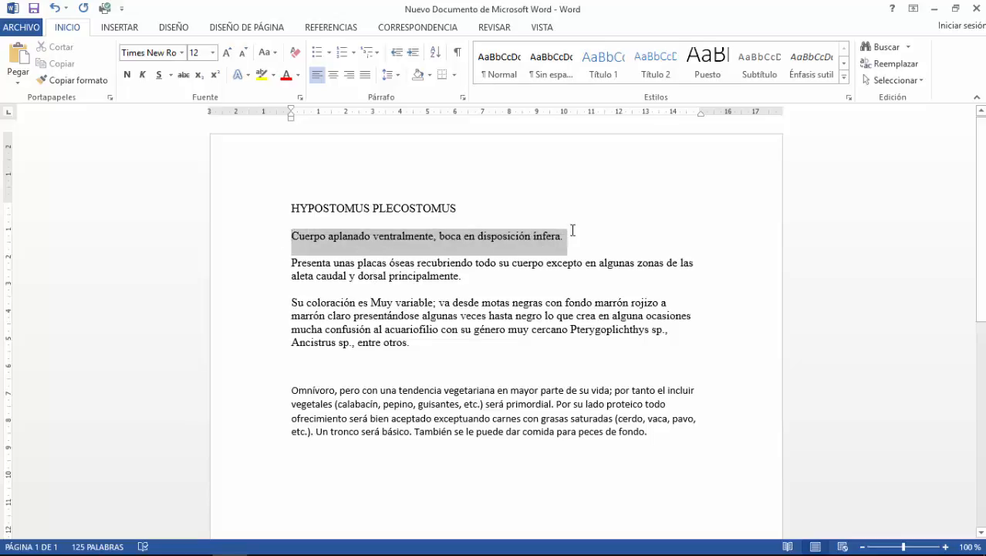
left_click(303, 257)
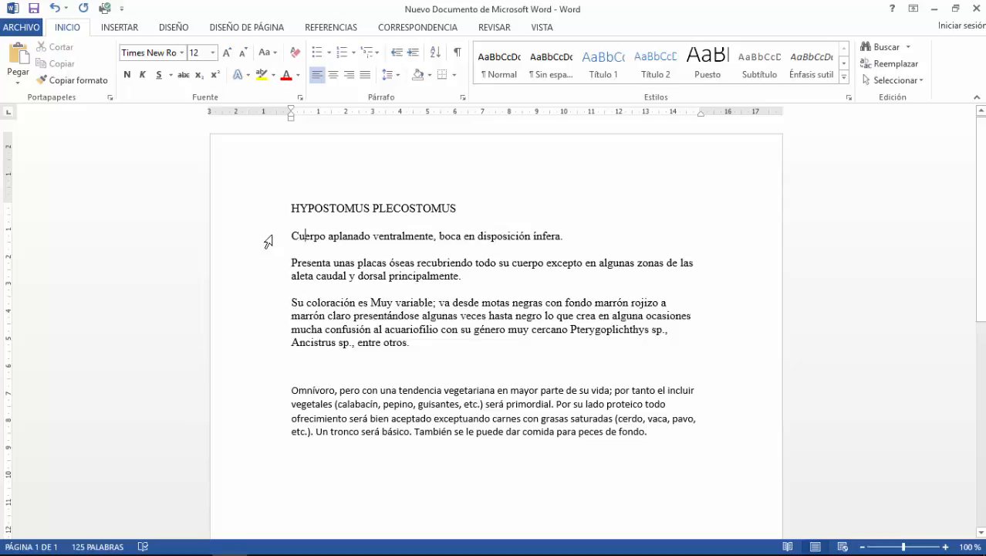
left_click(268, 241)
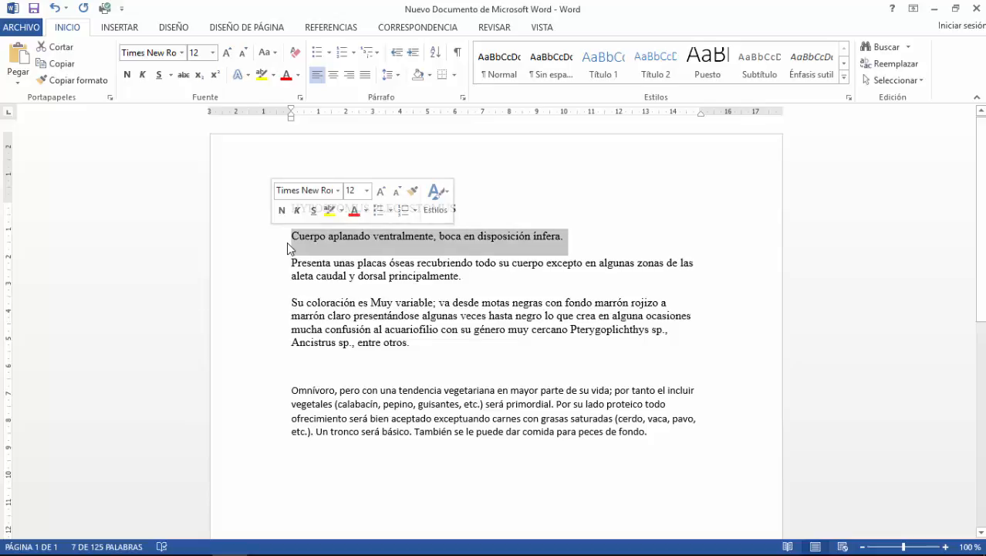
left_click(291, 235)
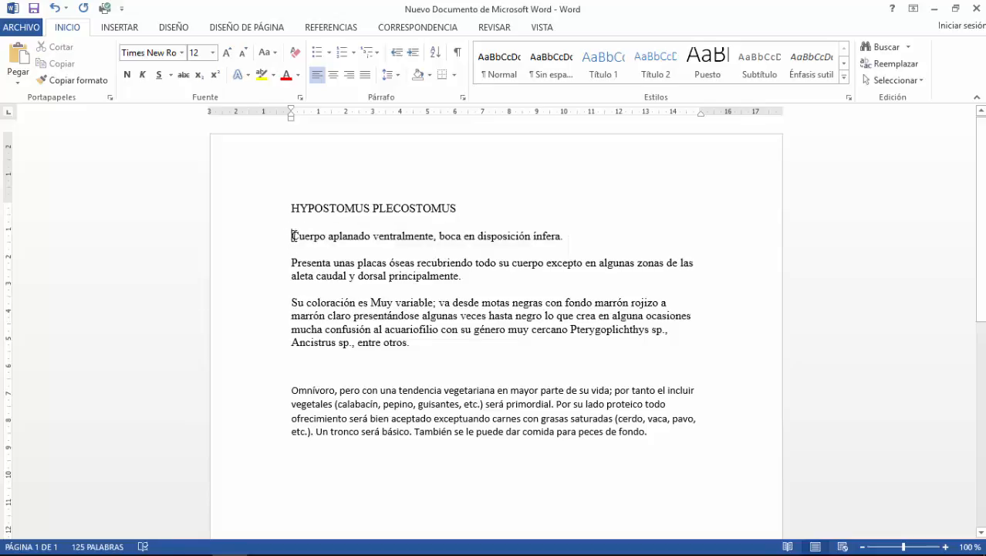
left_click_drag(291, 236, 465, 289)
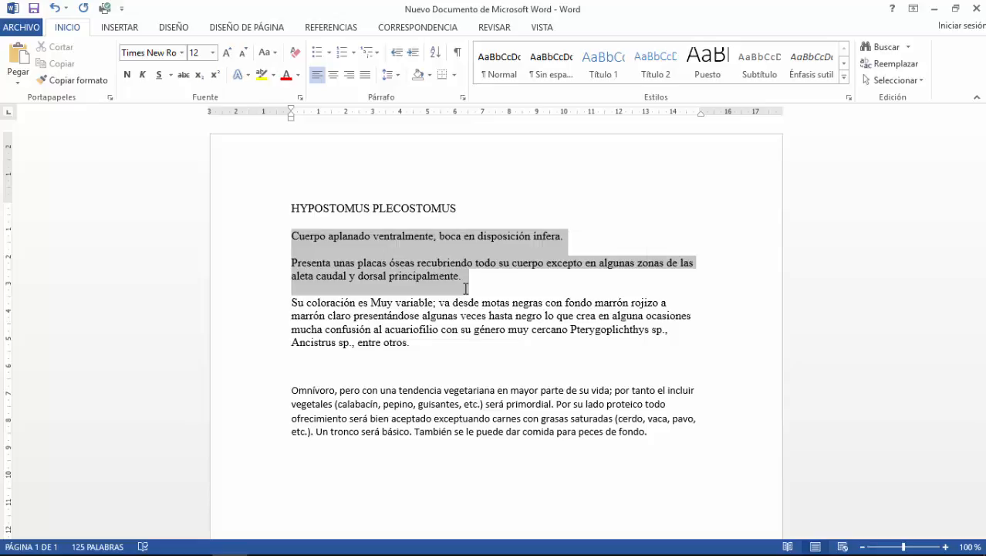
left_click(292, 263)
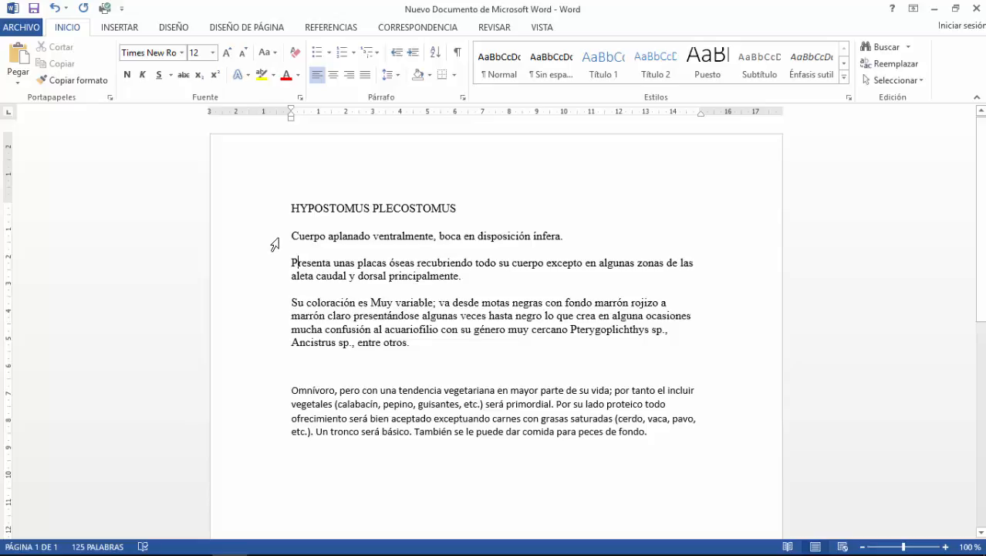
- Select the separate lines starting "Cuerpo aplanado", "Su coloración", "Omnívoro" and "etc.). Un tronco" at once, and clear the selection
left_click(274, 244)
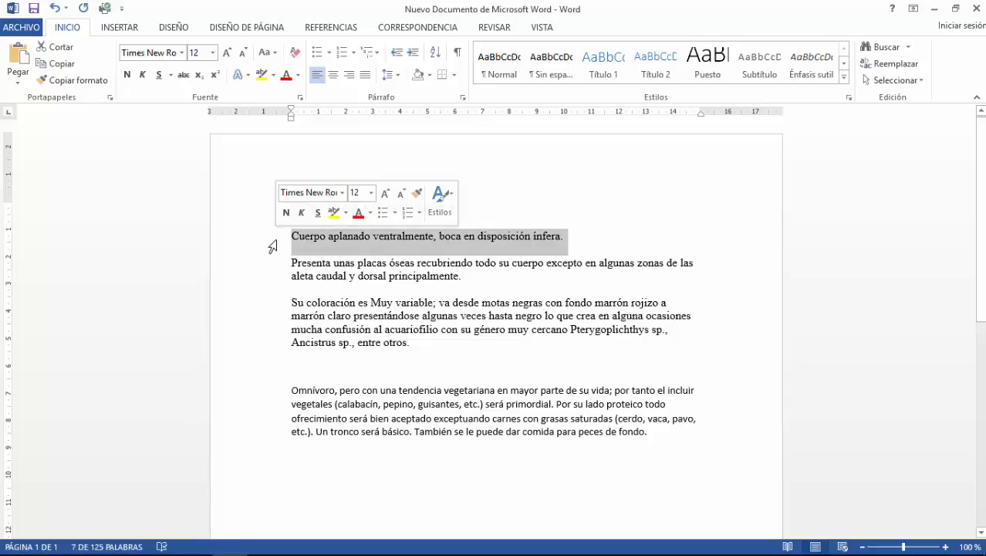
left_click(280, 306, "ctrl")
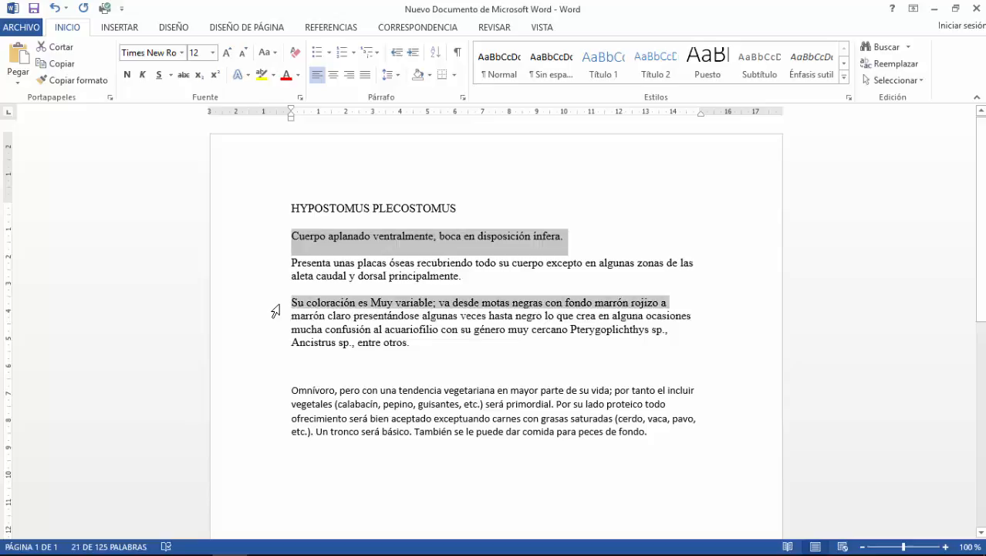
left_click(268, 397, "ctrl")
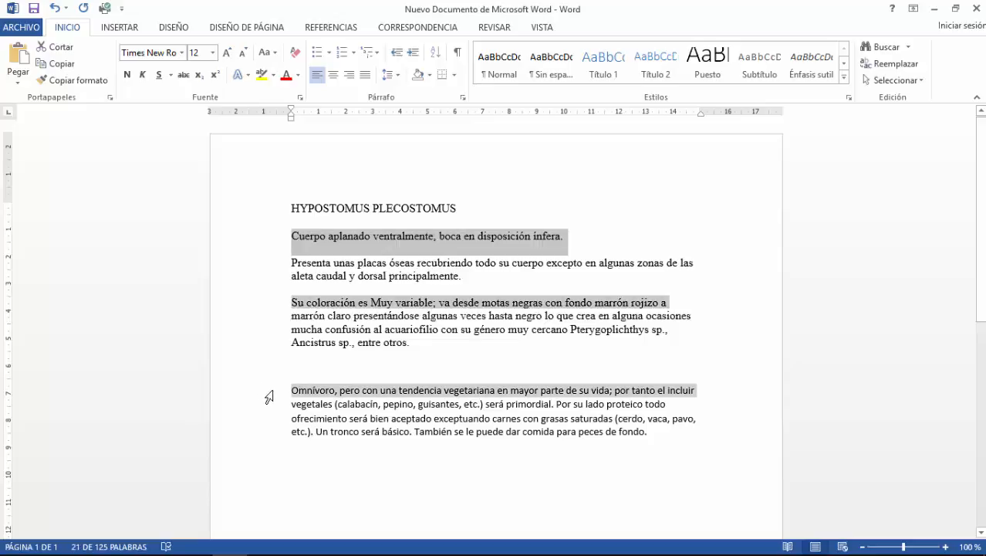
left_click(271, 437, "ctrl")
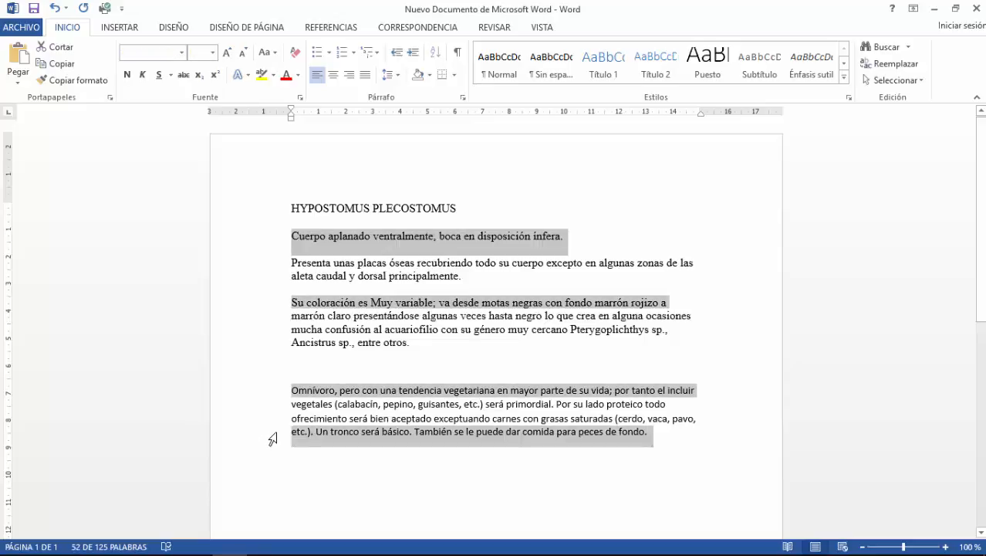
left_click(292, 302)
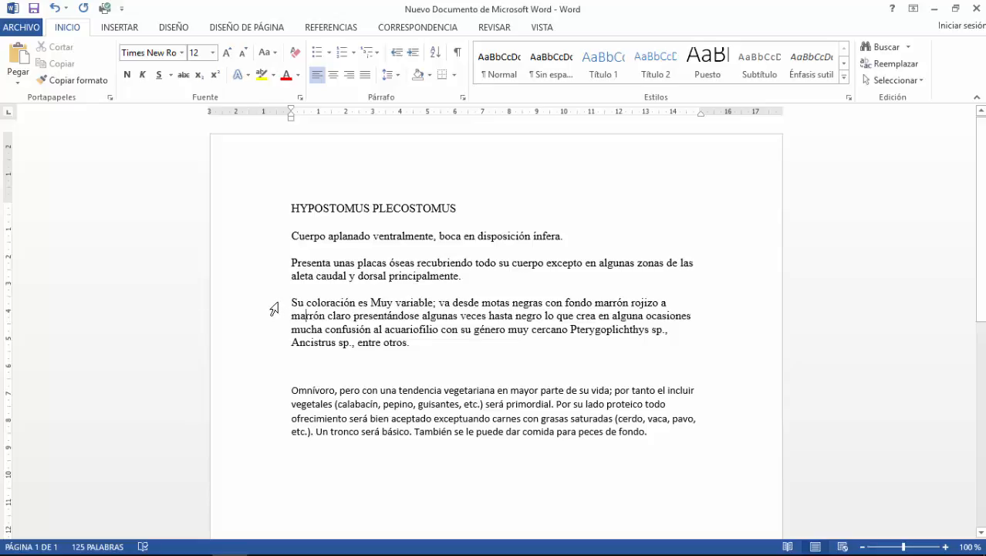
- Select the full paragraphs starting "Su coloración" and "Omnívoro" together, and clear the selection
double_click(272, 307)
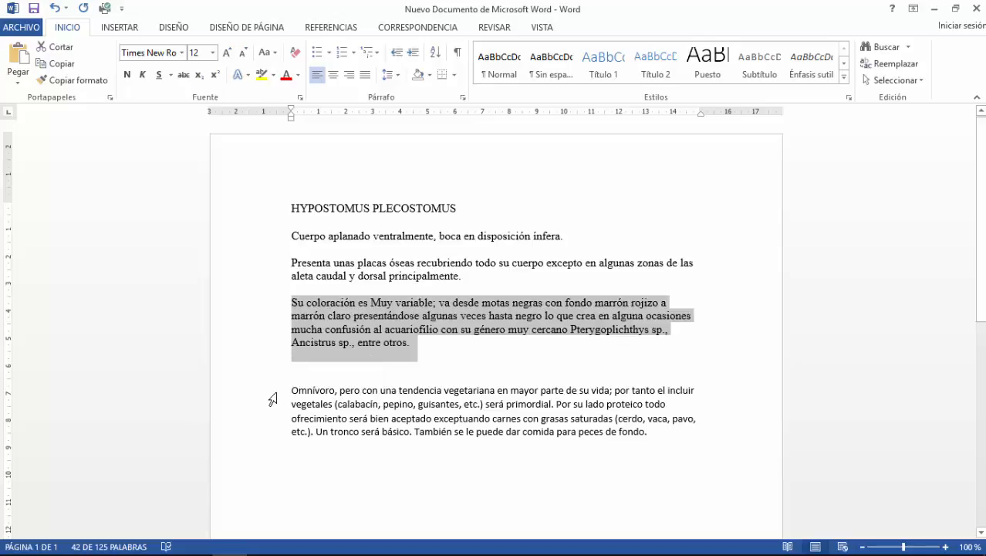
left_click_drag(280, 396, 539, 433)
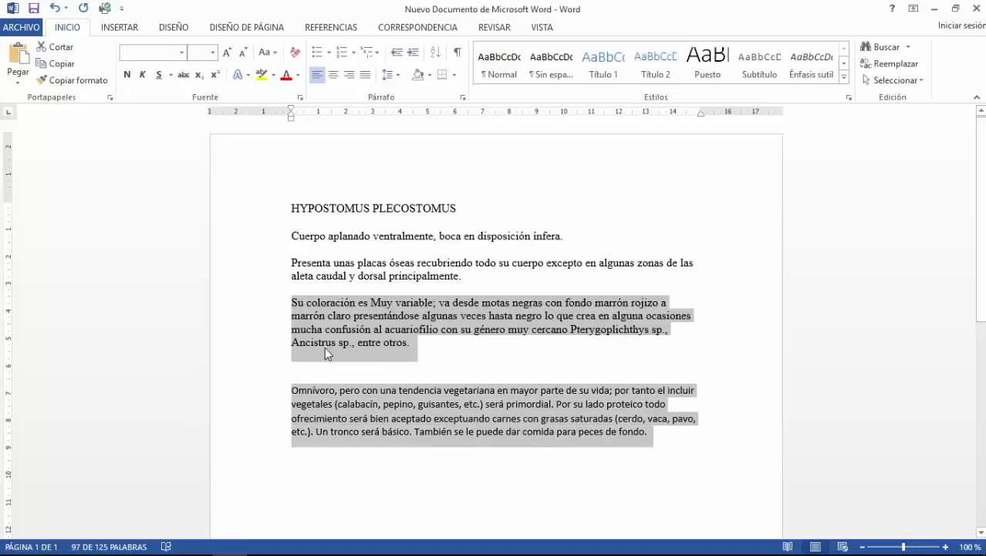
left_click(330, 303)
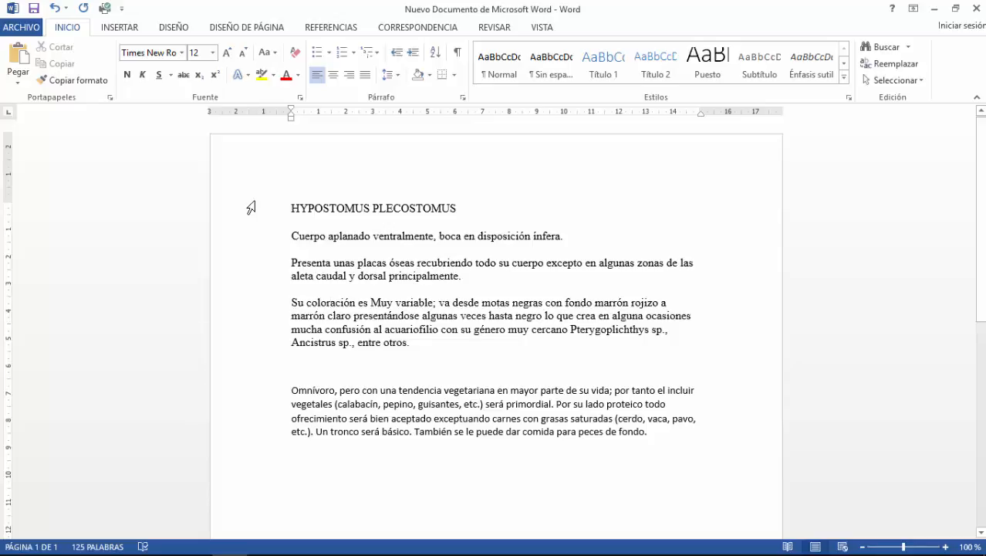
- Select the entire document text twice, clearing the selection each time
triple_click(263, 215)
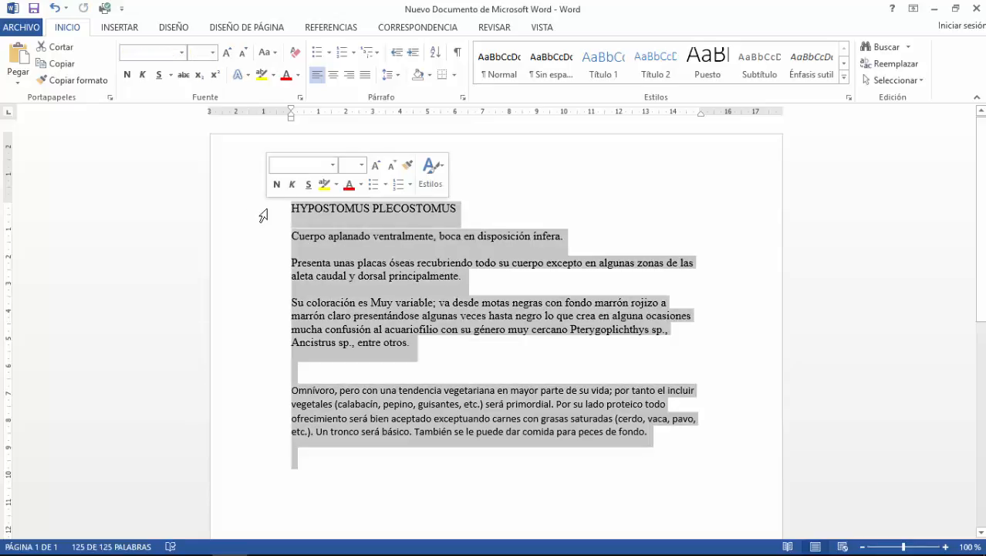
left_click(339, 239)
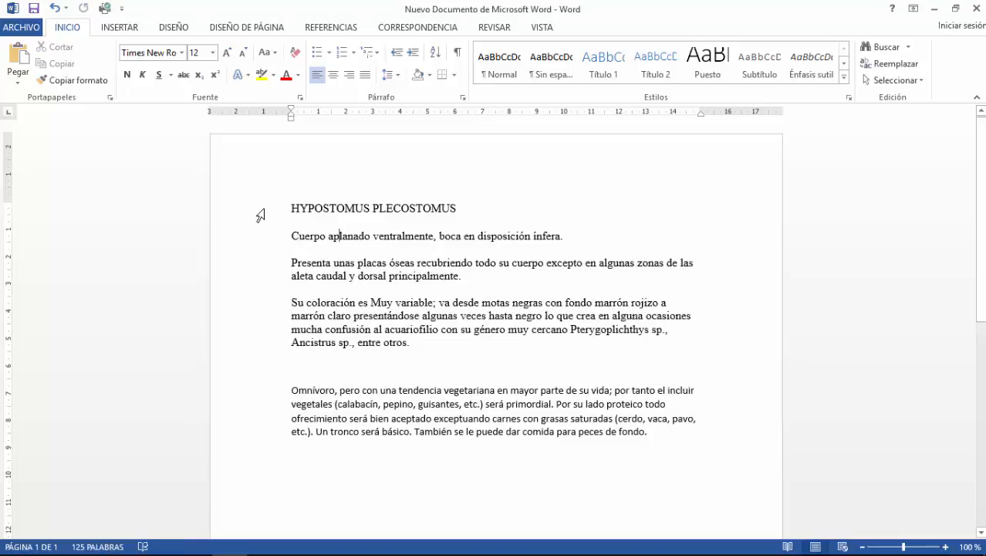
triple_click(261, 215)
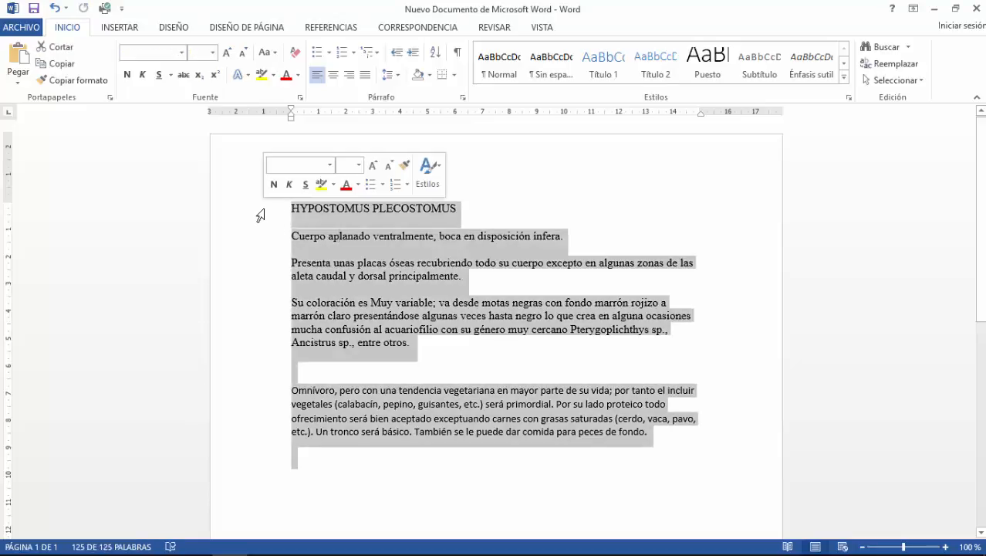
left_click(376, 342)
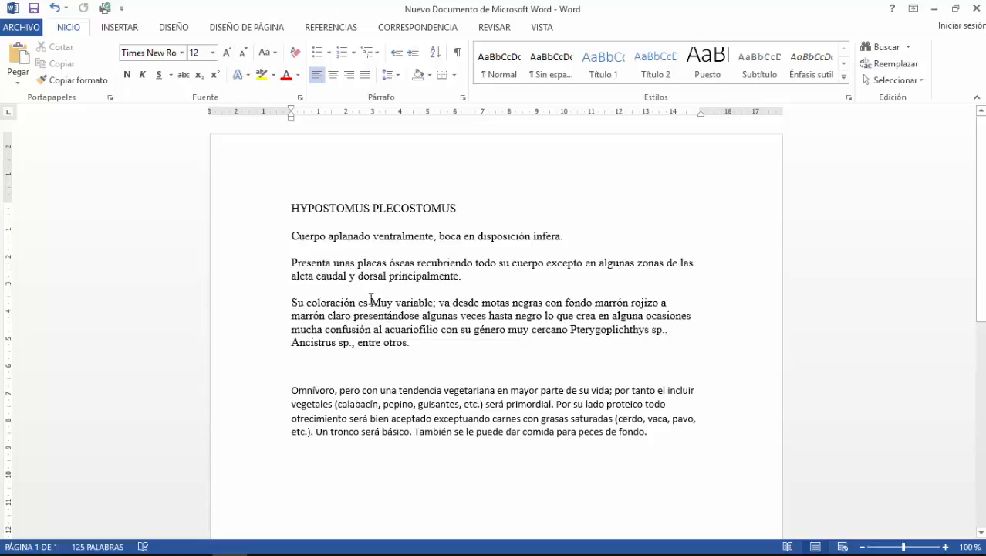
- Select "Muy variable" in the coloration paragraph and look at the cut, copy and paste commands offered for it
left_click_drag(371, 303, 430, 304)
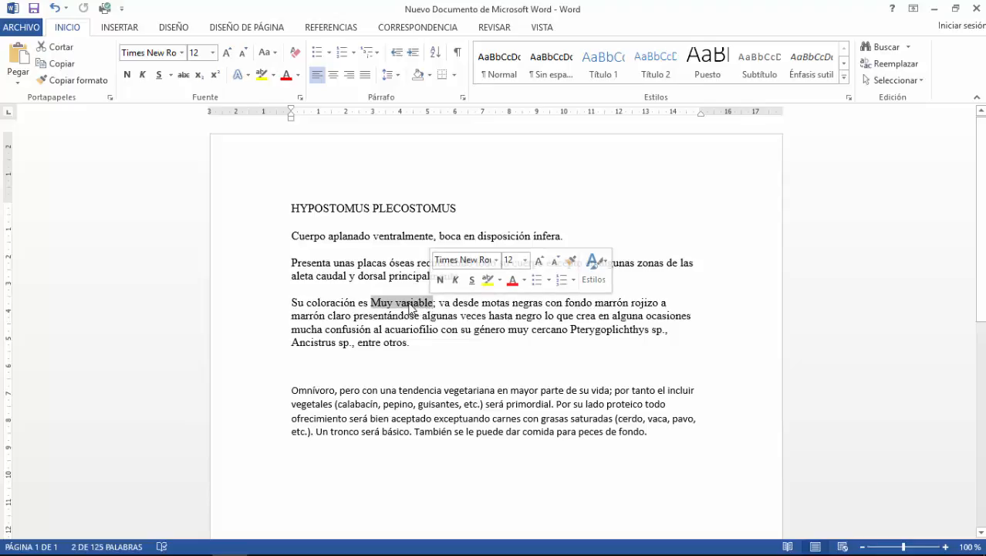
right_click(409, 303)
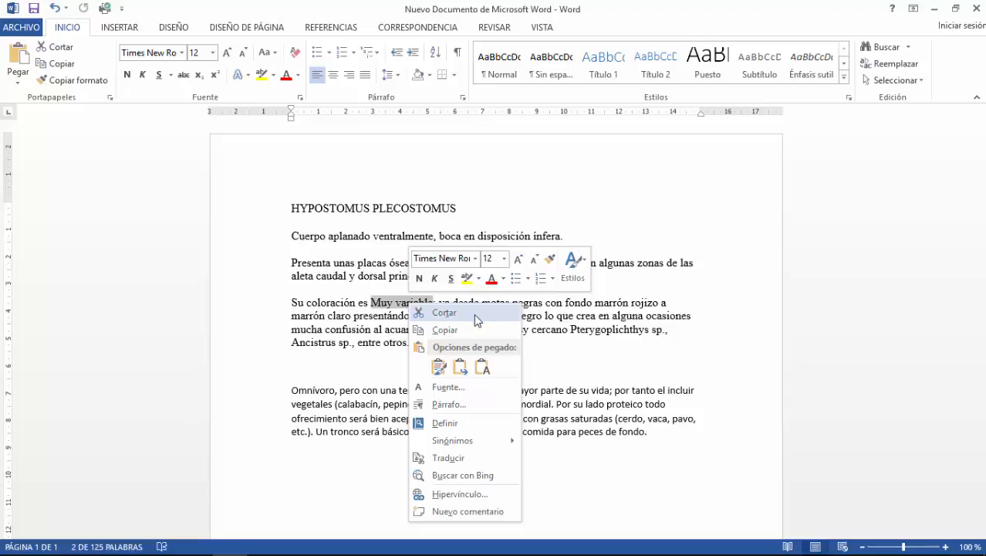
left_click(393, 305)
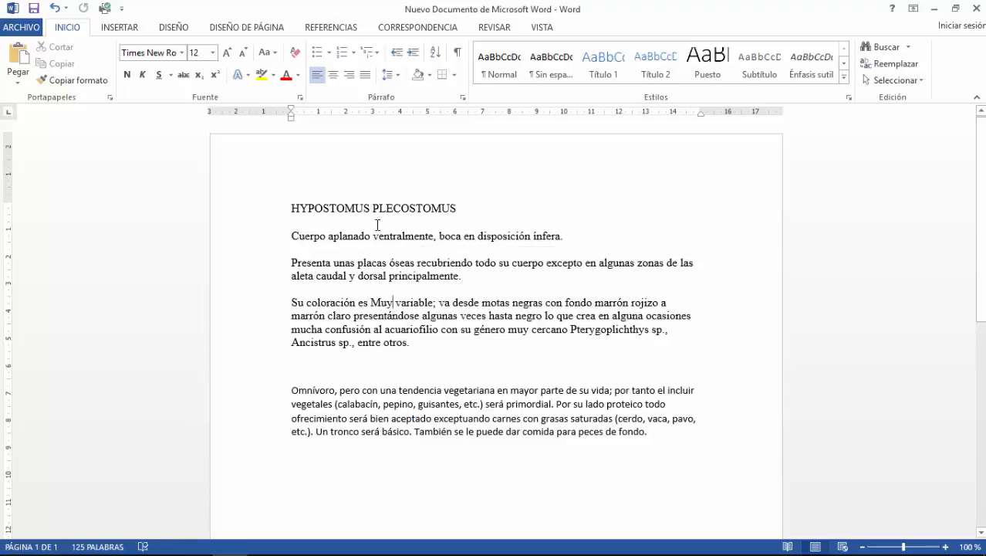
- Copy the word "PLECOSTOMUS" from the title into the empty line below the last paragraph, and start a new line
left_click_drag(373, 208, 460, 208)
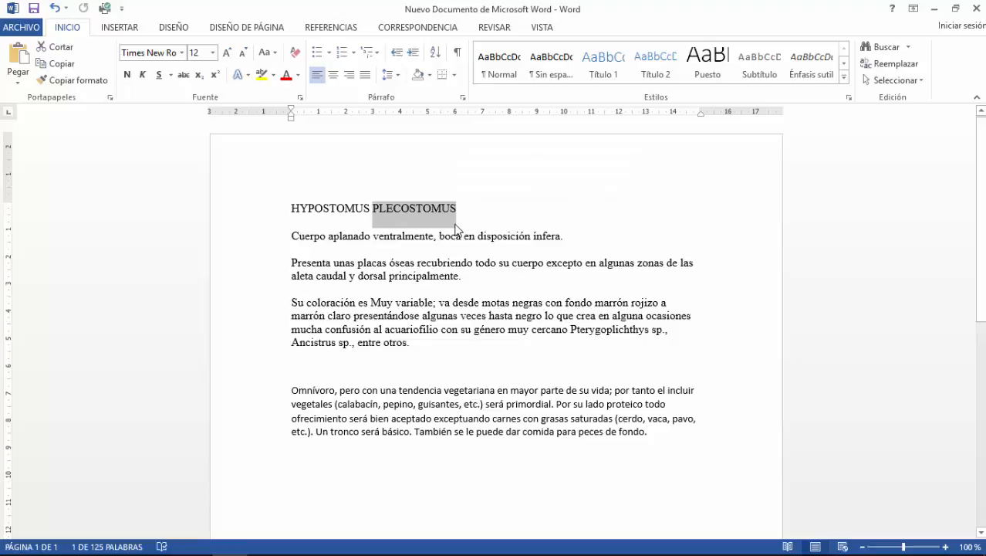
key("ctrl+c")
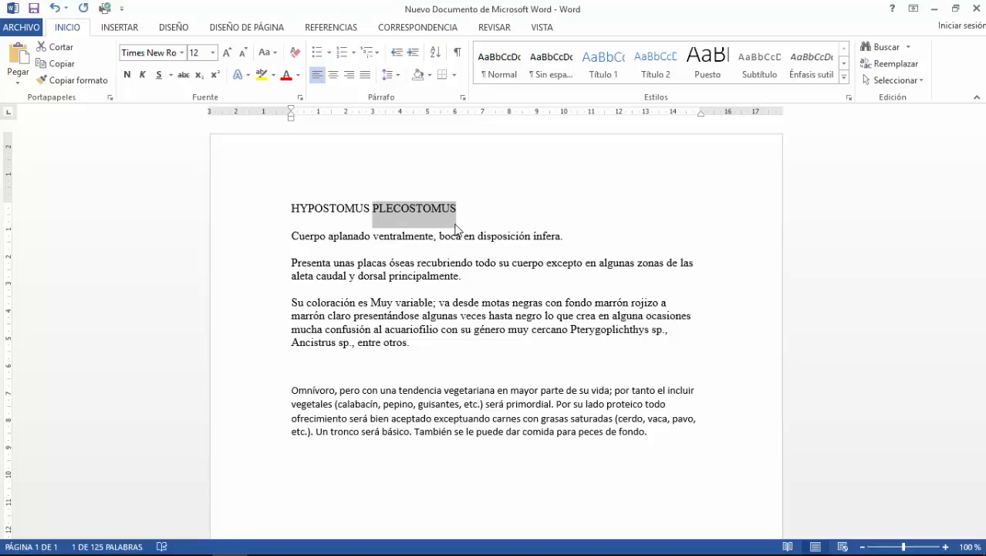
left_click(322, 479)
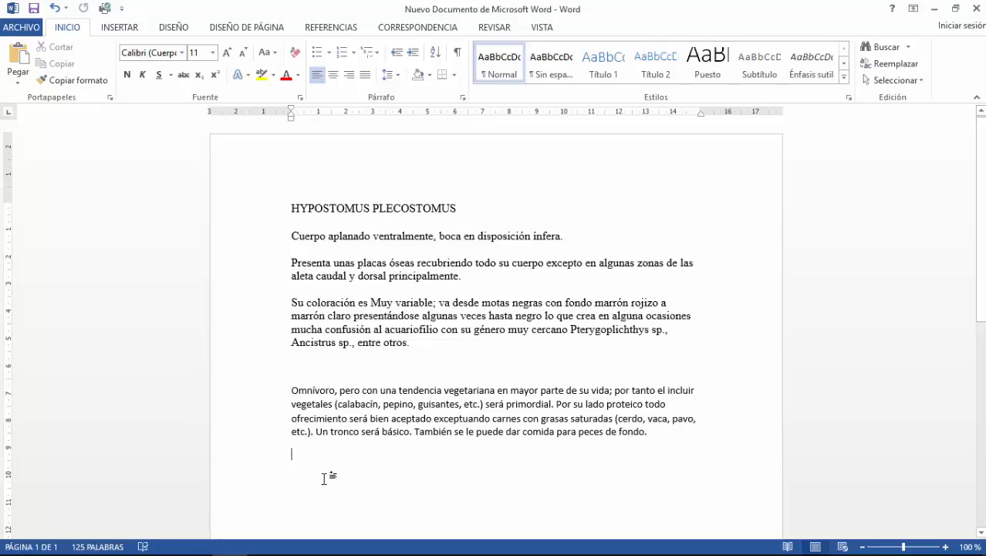
key("ctrl+v")
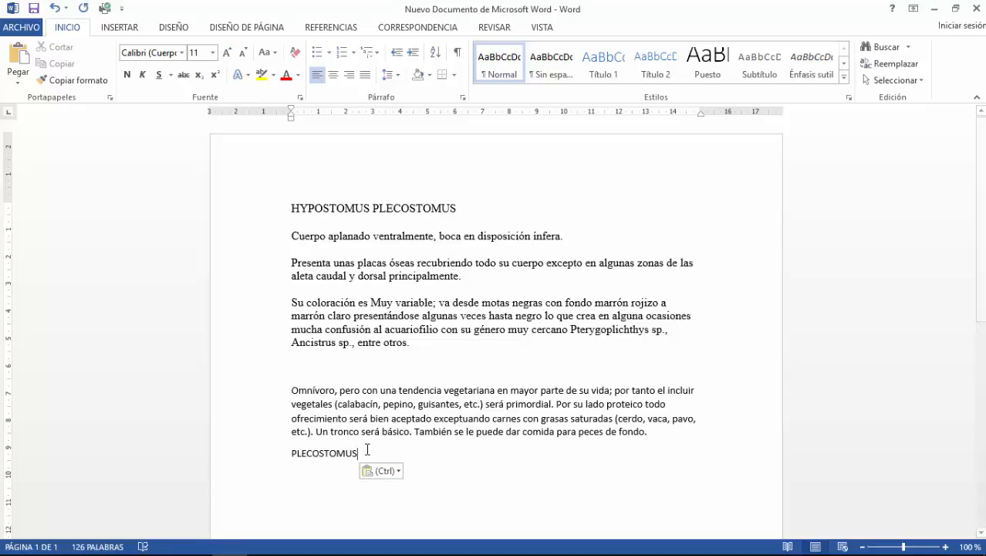
key("Return")
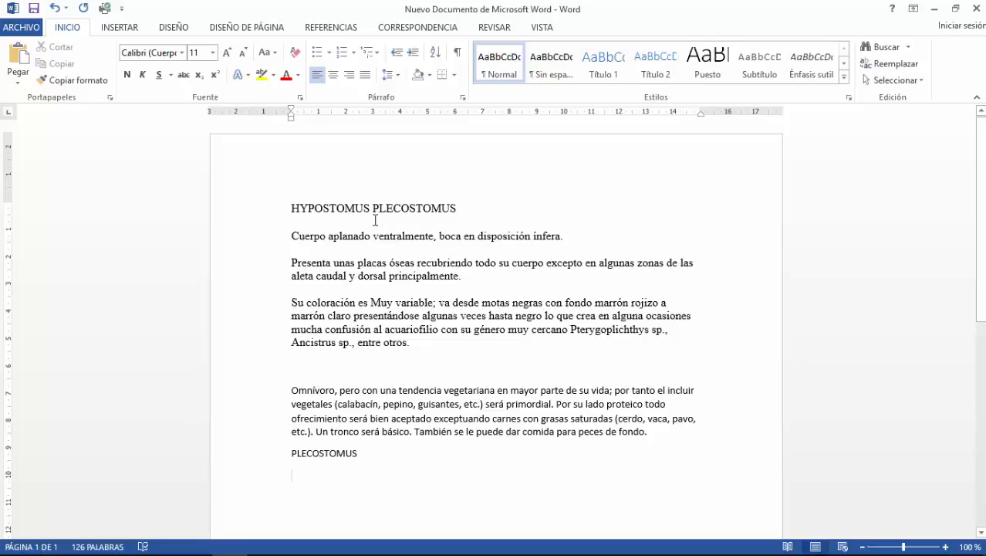
- Move the word "PLECOSTOMUS" from the title to the empty line below the existing copy at the document's end, and start a new line
left_click_drag(374, 206, 460, 201)
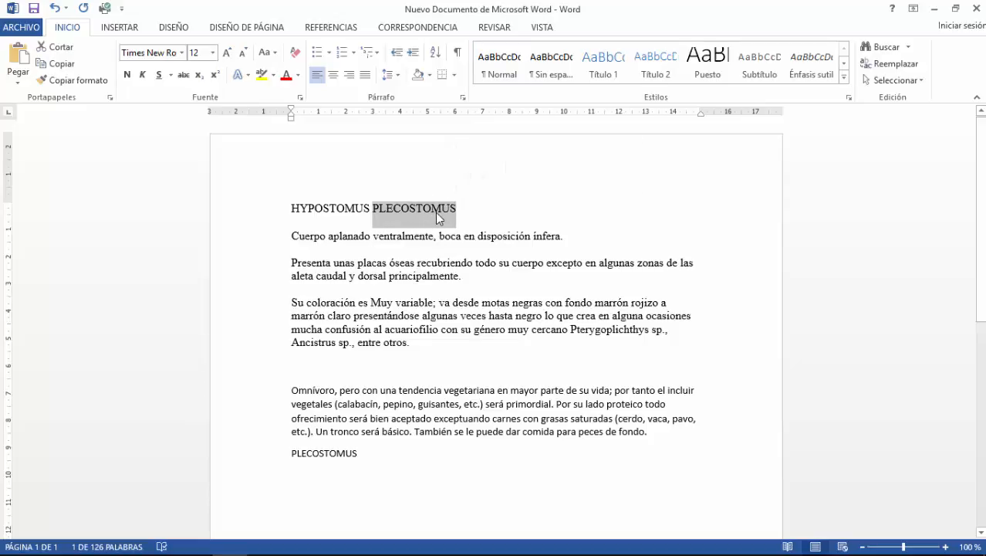
key("ctrl+x")
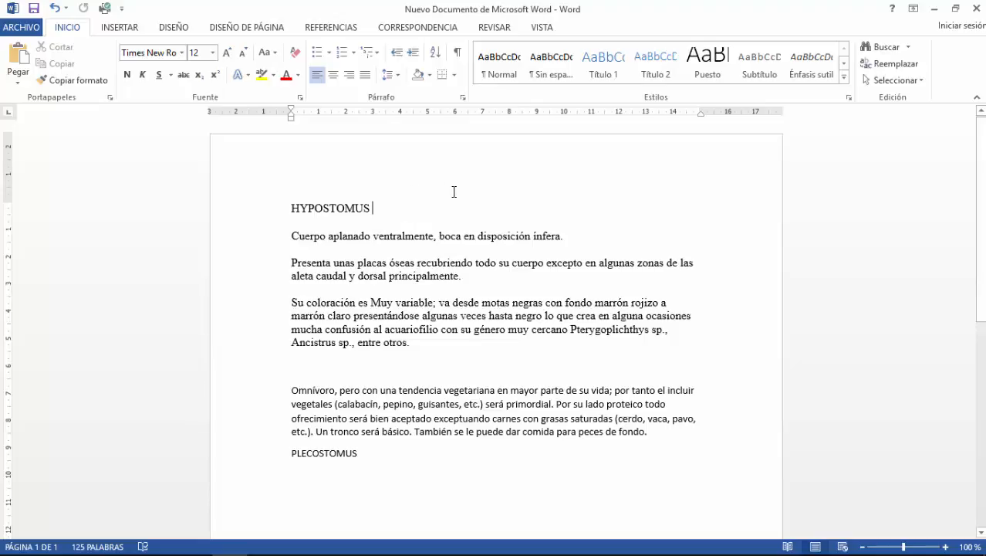
left_click(318, 476)
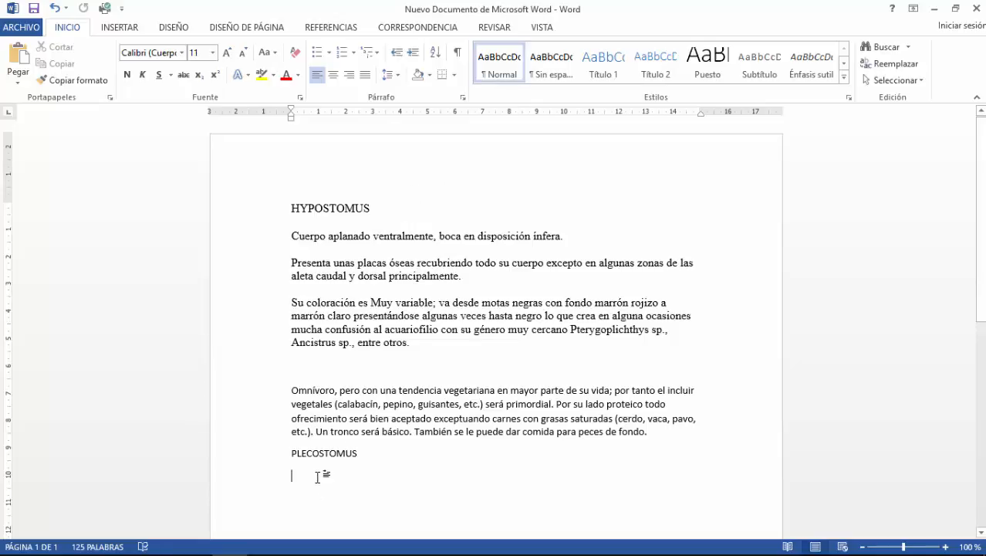
key("ctrl+v")
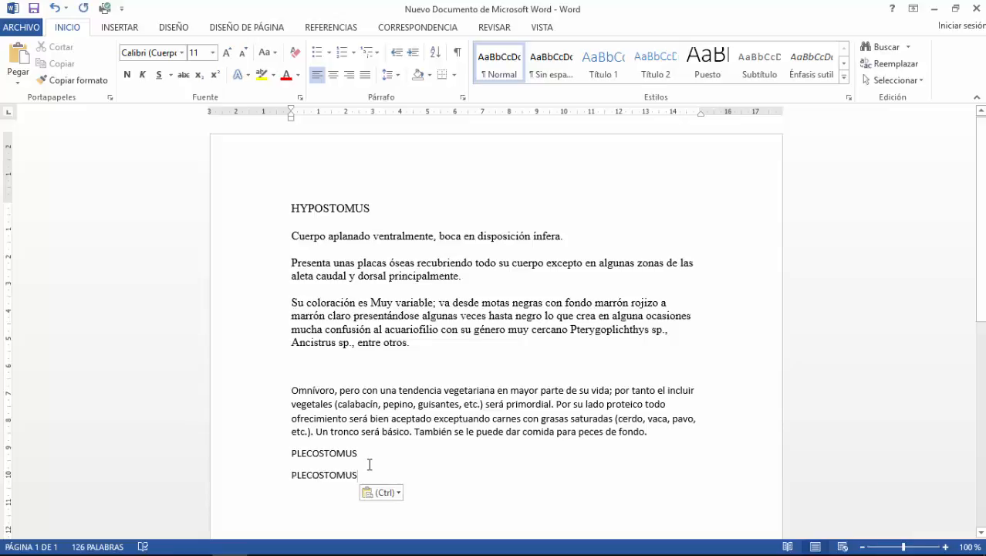
key("Return")
- Highlight the title word "HYPOSTOMUS" in yellow and set its font colour to red
left_click_drag(372, 208, 284, 170)
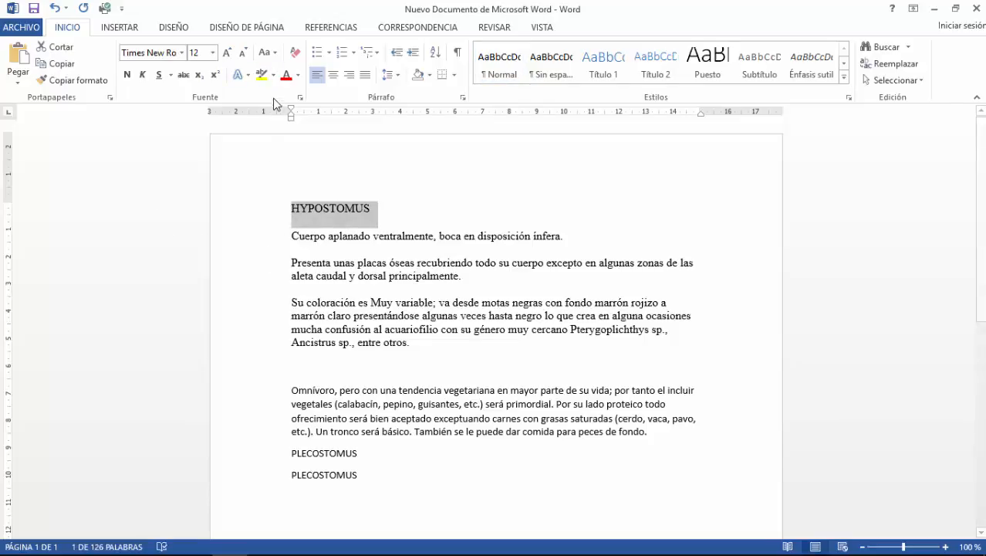
left_click(273, 74)
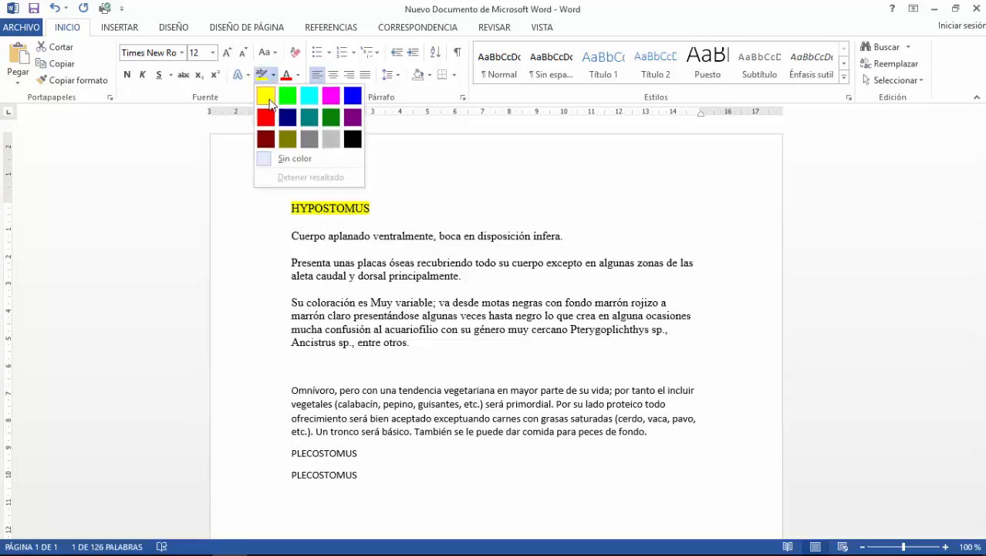
left_click(267, 100)
left_click(362, 206)
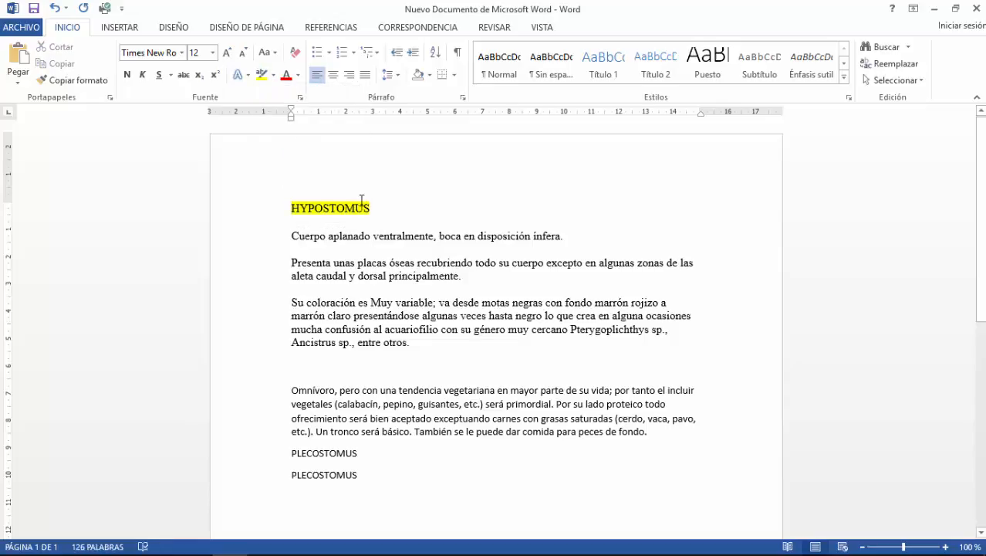
double_click(297, 199)
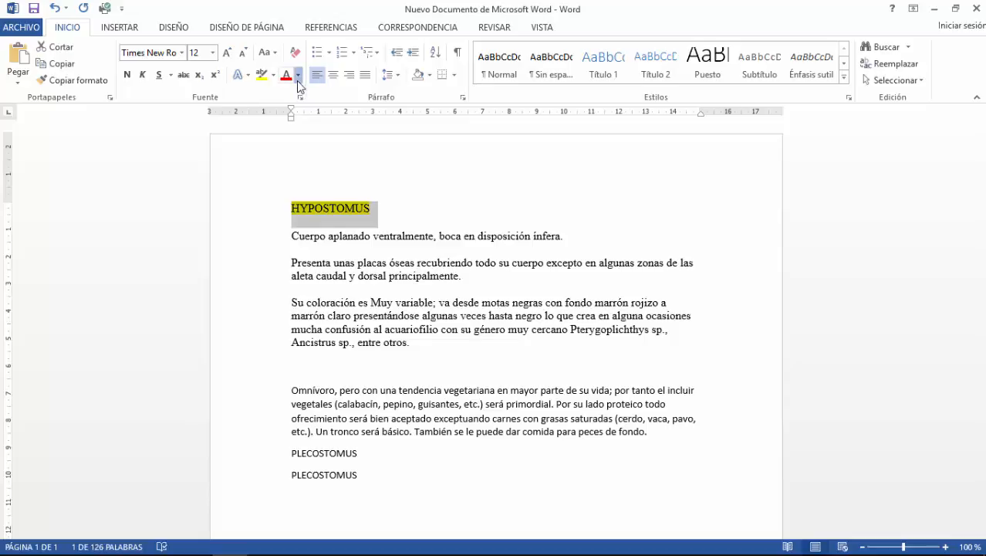
left_click(298, 75)
left_click(298, 205)
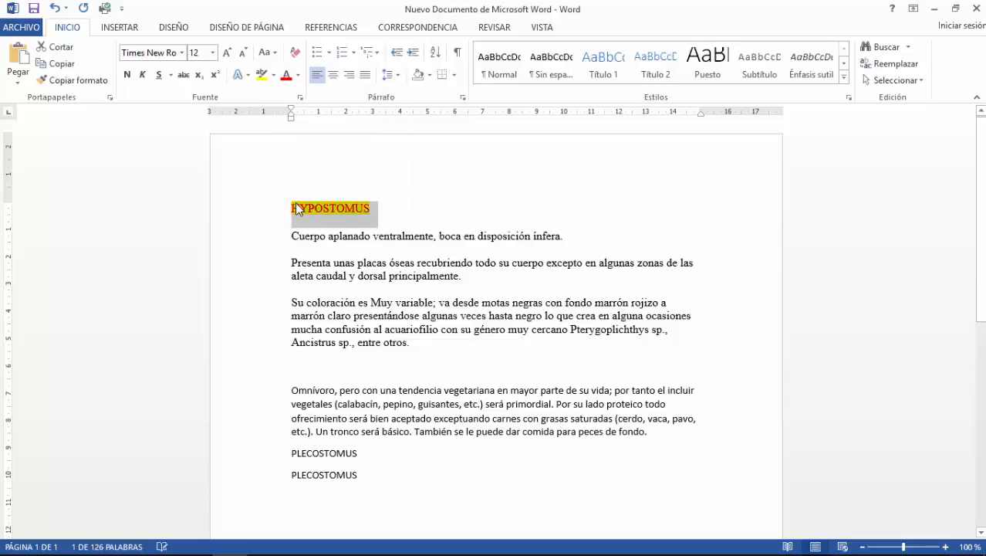
left_click(384, 217)
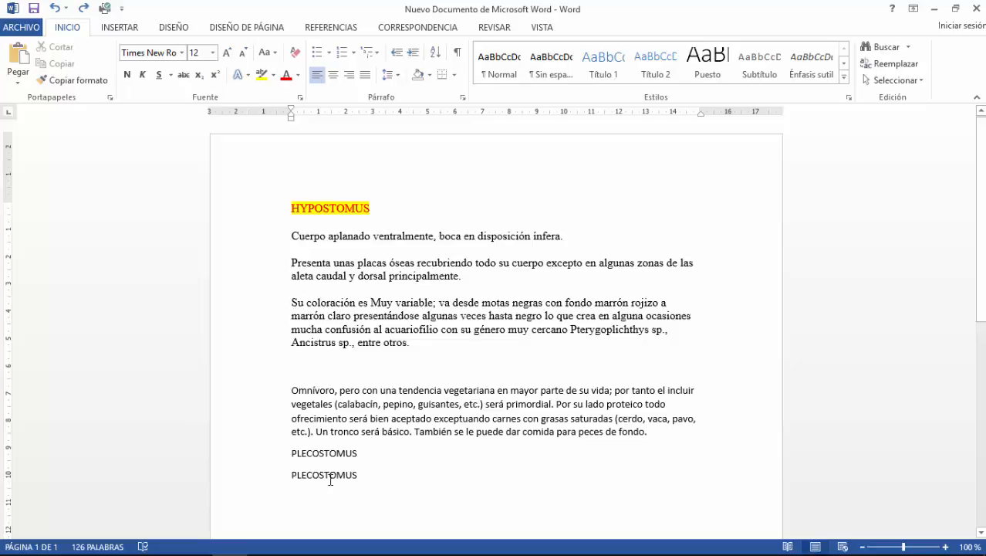
- Copy the formatting of the title "HYPOSTOMUS" onto the first "PLECOSTOMUS" line below the last paragraph
left_click(325, 456)
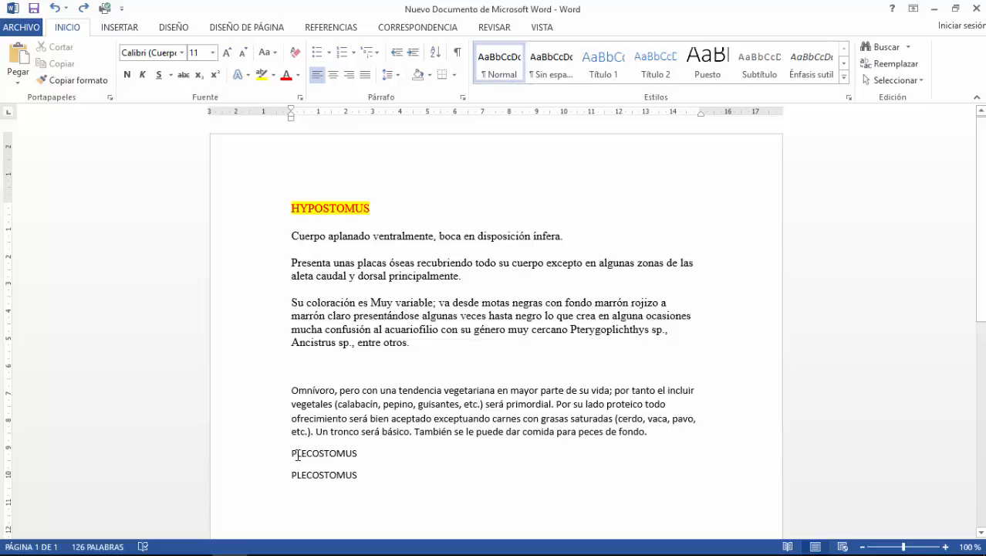
left_click_drag(293, 455, 357, 457)
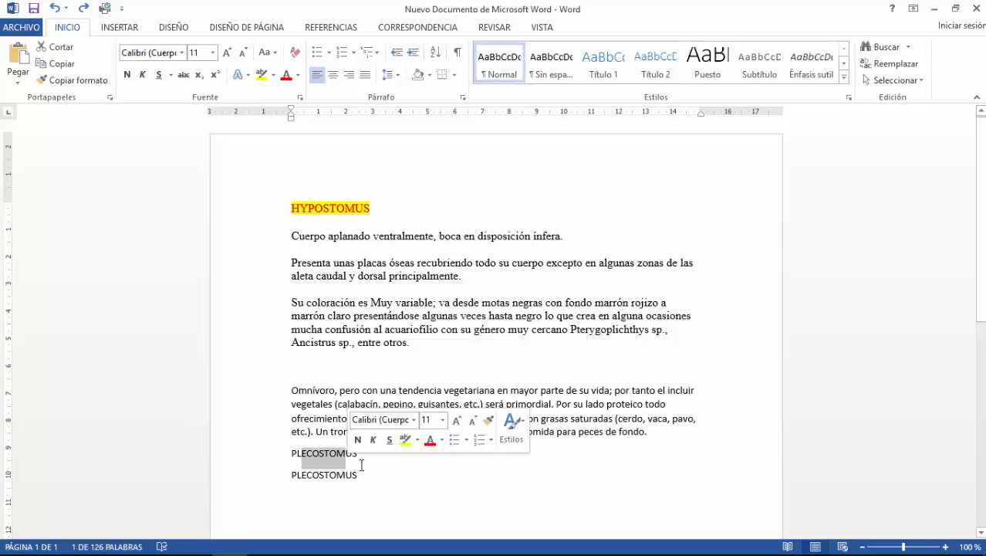
left_click(328, 209)
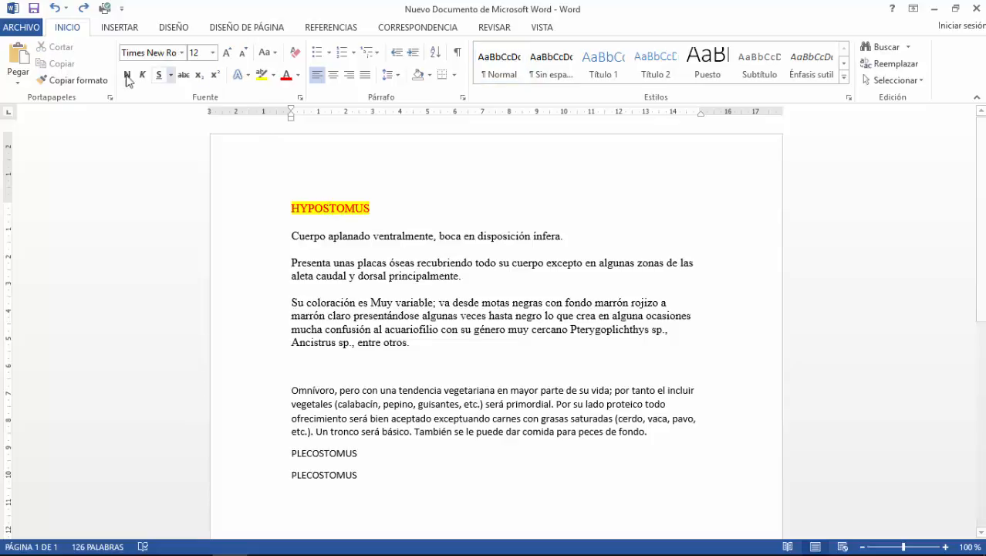
left_click(78, 81)
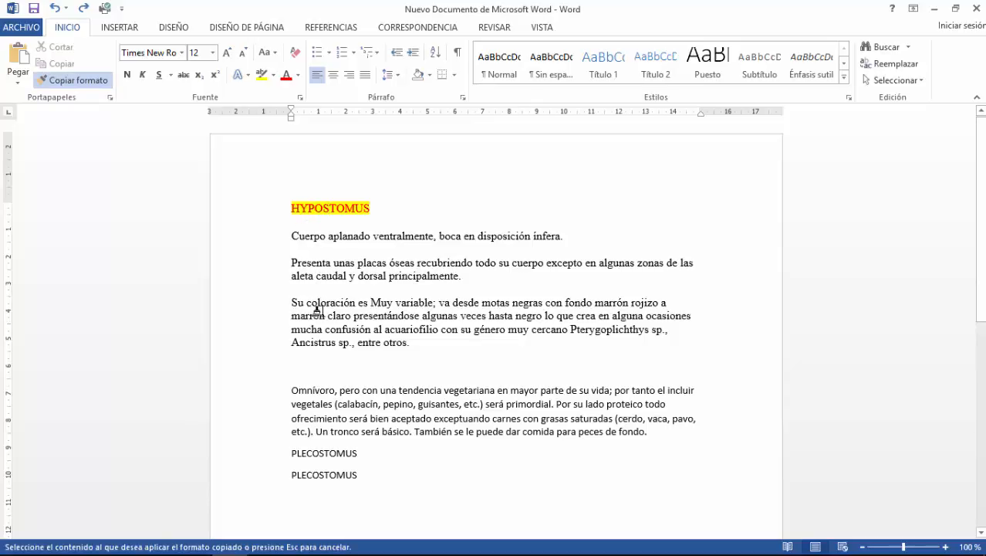
left_click(315, 454)
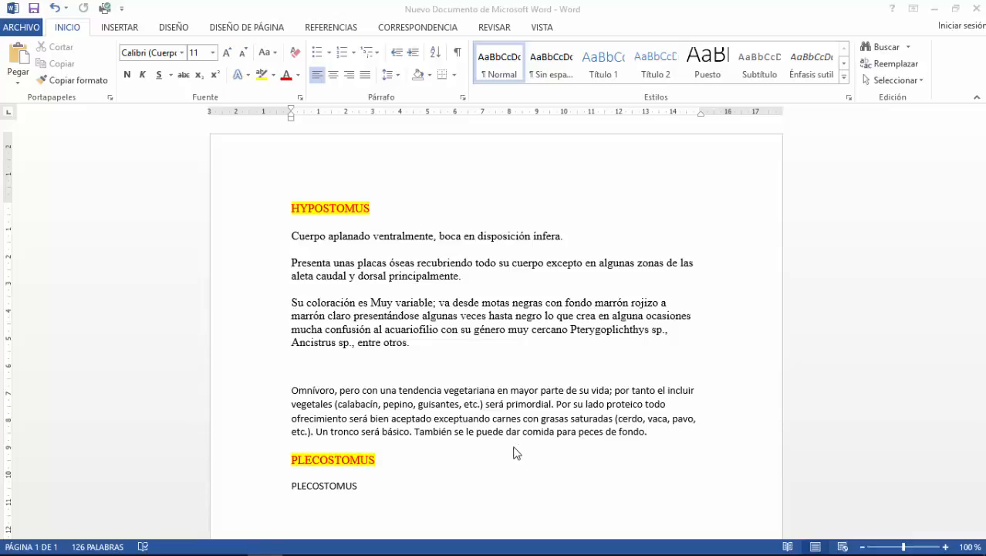
- Make the last "PLECOSTOMUS" line bold, italic and underlined, and set its font to Berlin Sans FB
left_click(361, 492)
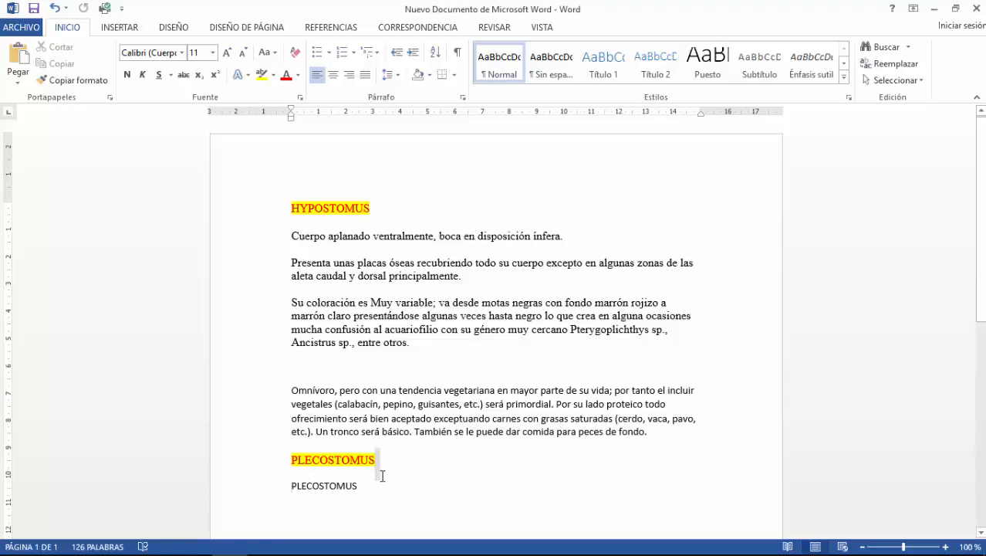
triple_click(379, 489)
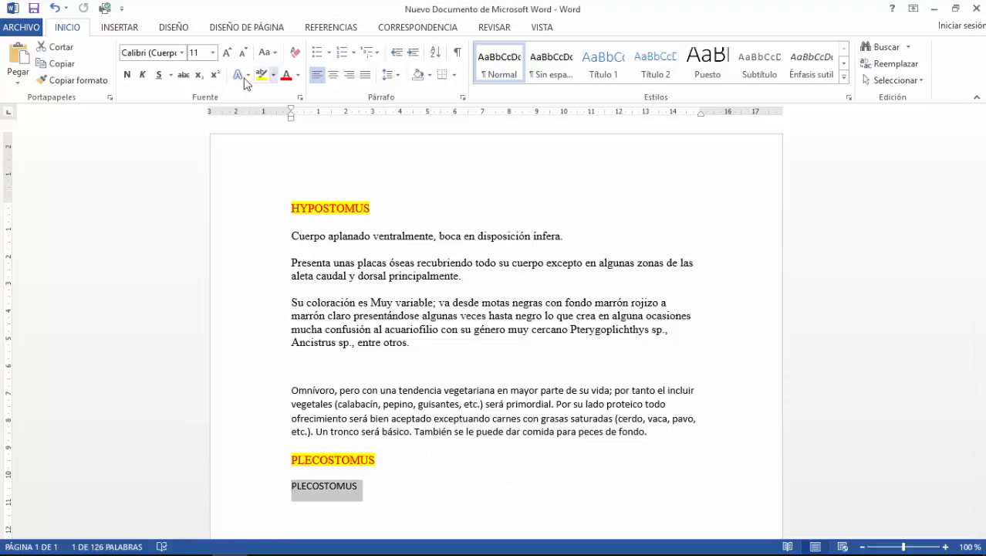
left_click(128, 75)
left_click(142, 75)
left_click(158, 75)
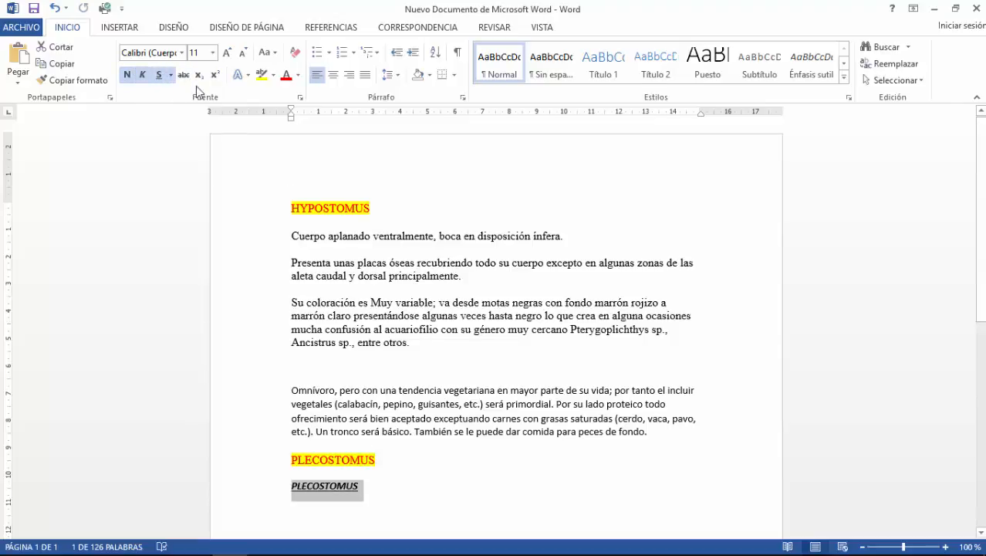
left_click(182, 52)
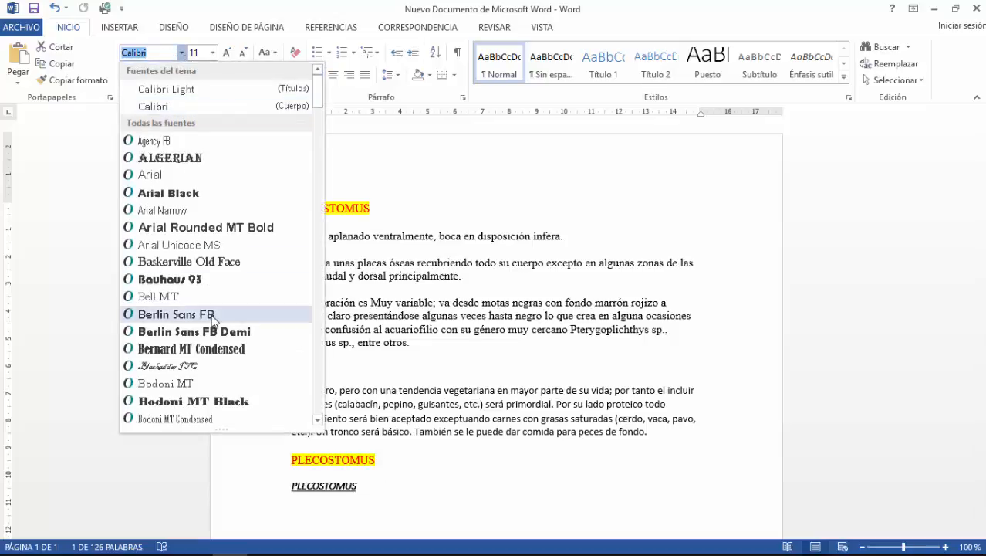
left_click(185, 314)
left_click(327, 473)
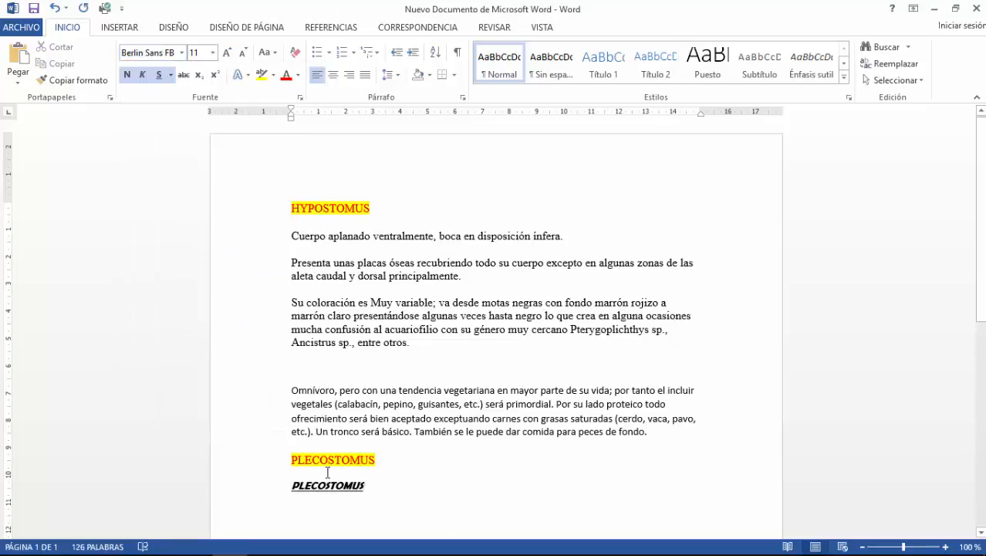
- Clear all formatting from the last "PLECOSTOMUS" line
left_click_drag(374, 492, 291, 492)
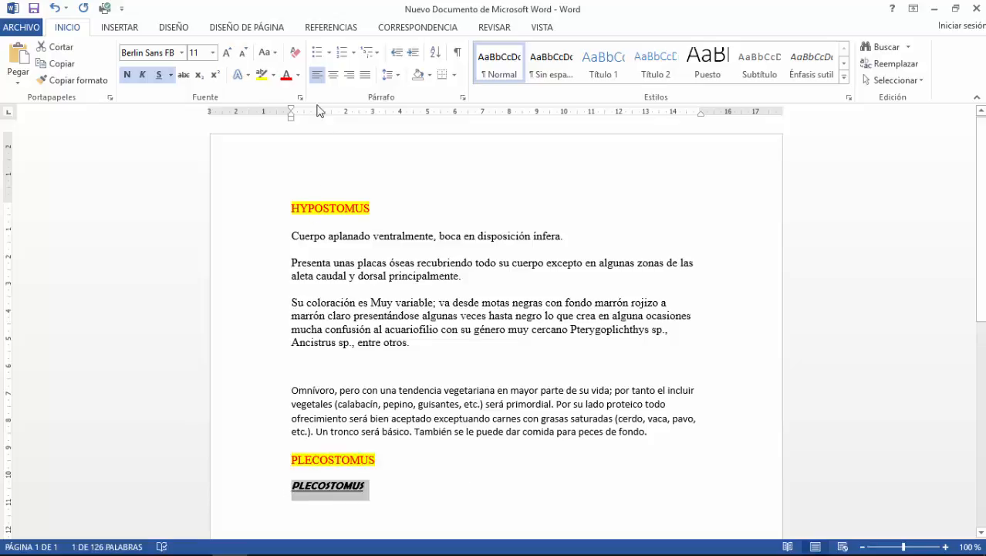
left_click(293, 53)
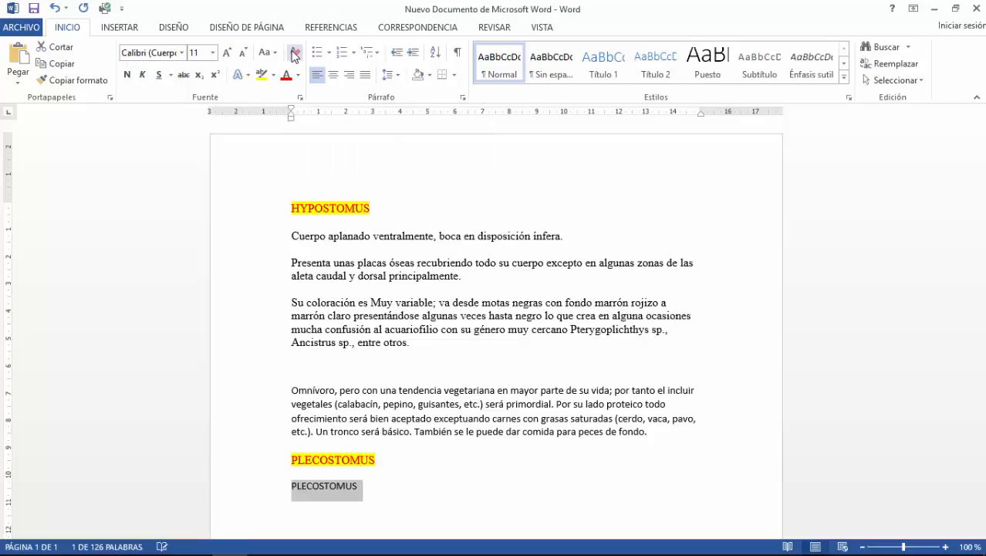